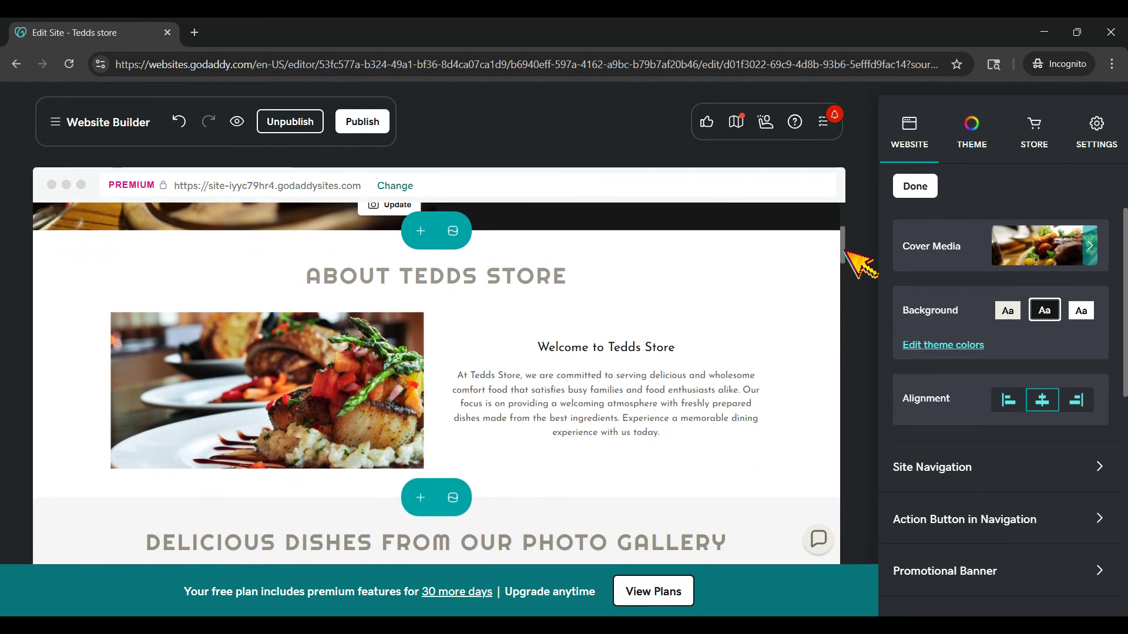
Look through the home page's About, photo gallery and product sections and the header settings from cover media to headline
scroll(846, 251, "down", 3)
scroll(847, 252, "down", 5)
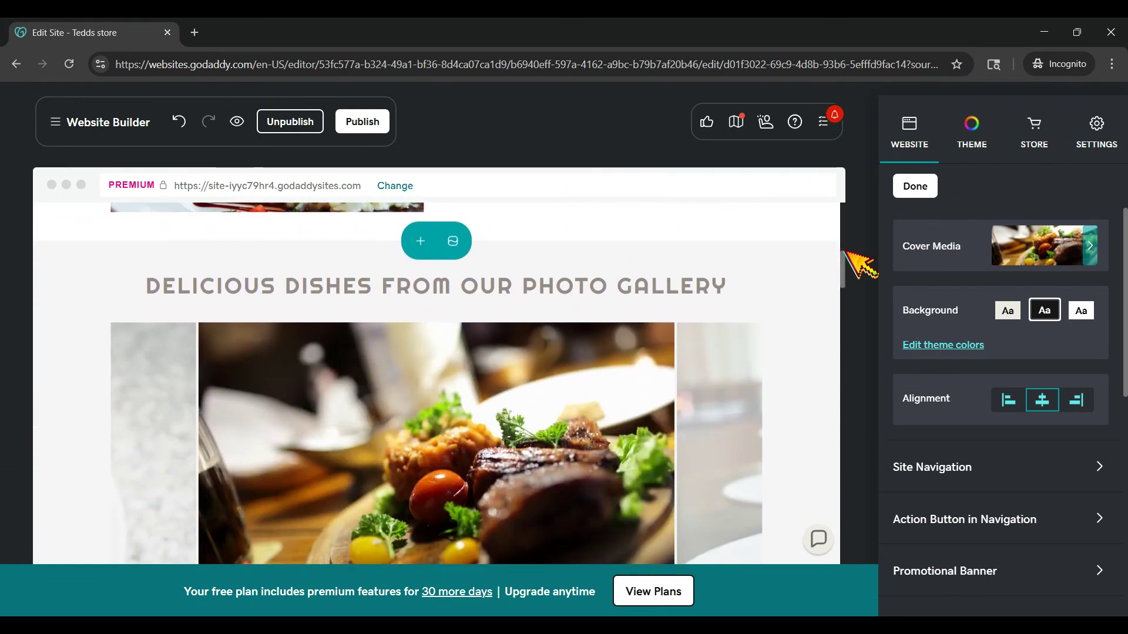
scroll(846, 251, "down", 3)
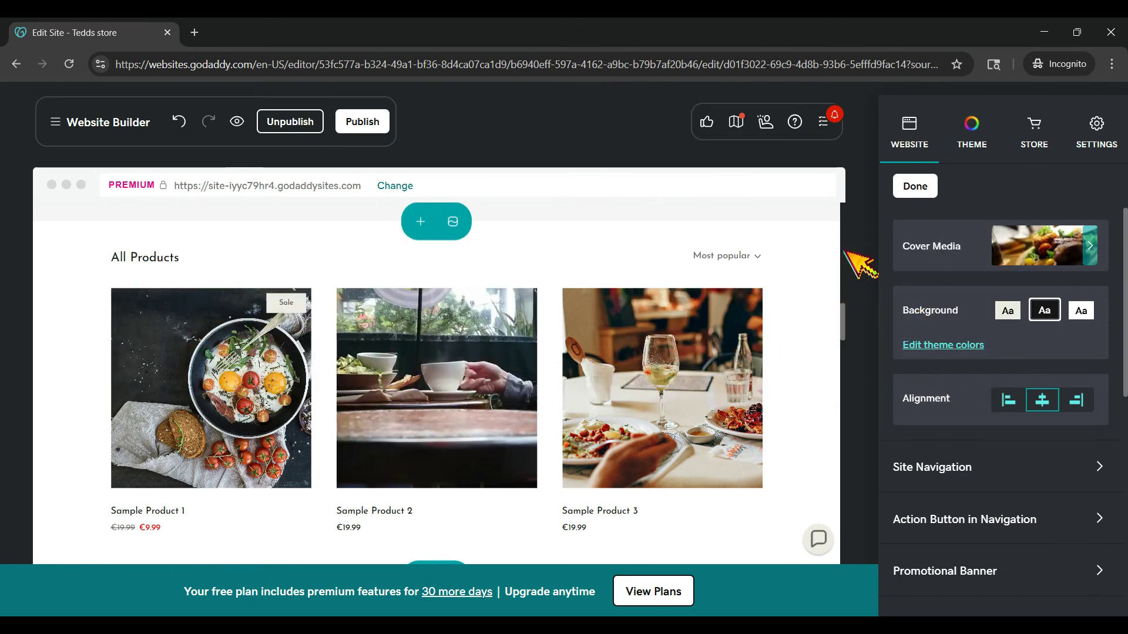
scroll(847, 253, "up", 6)
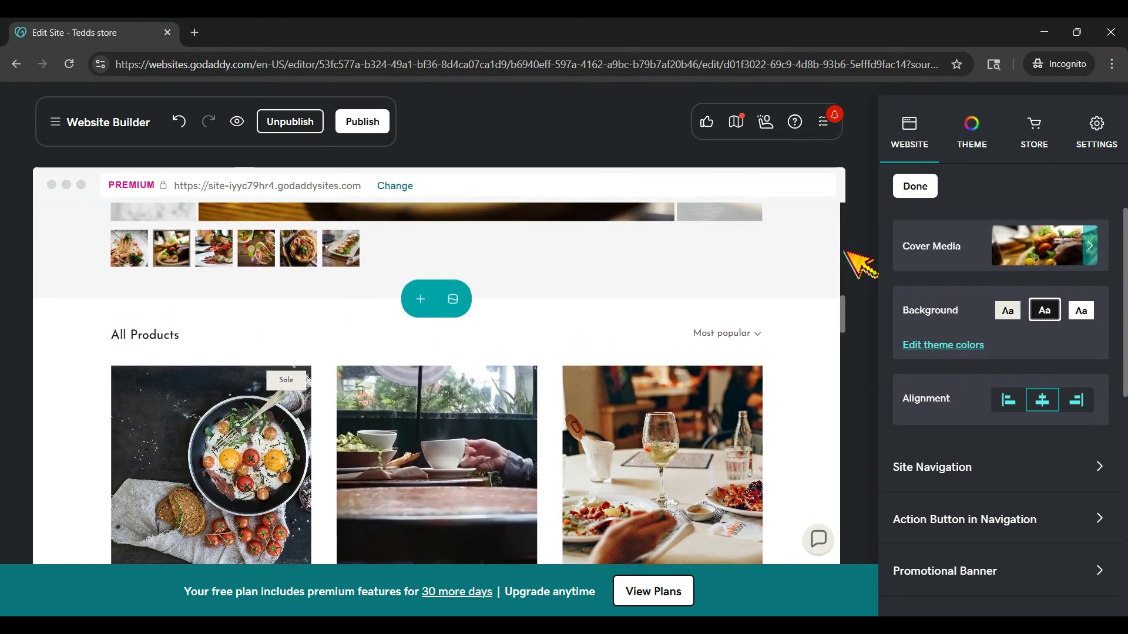
scroll(845, 253, "up", 6)
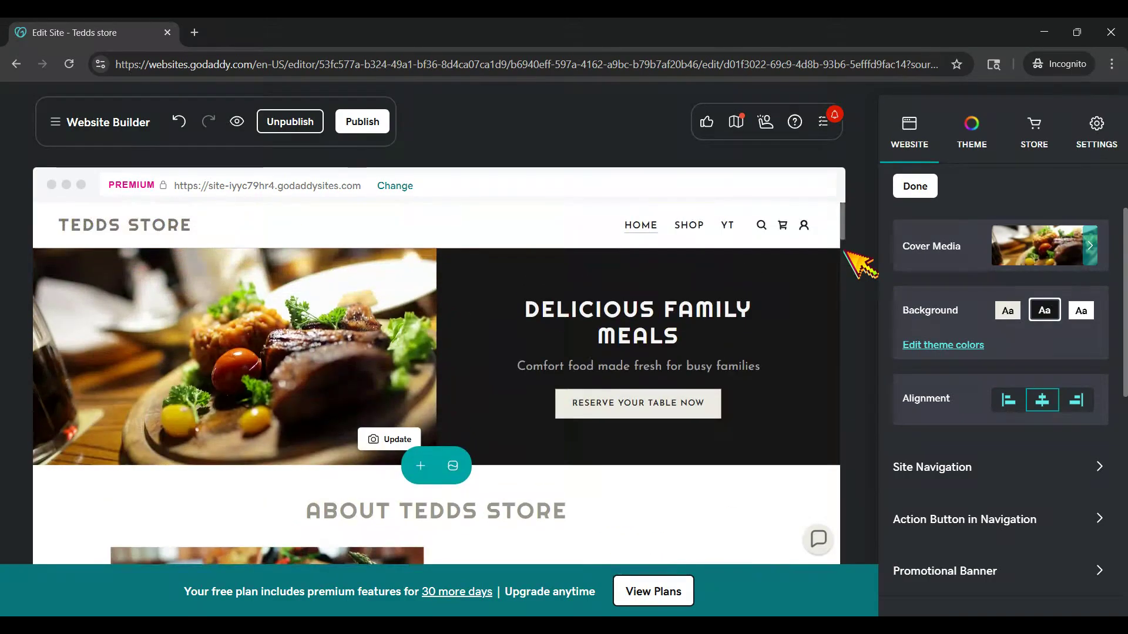
scroll(846, 253, "down", 3)
scroll(856, 260, "down", 1)
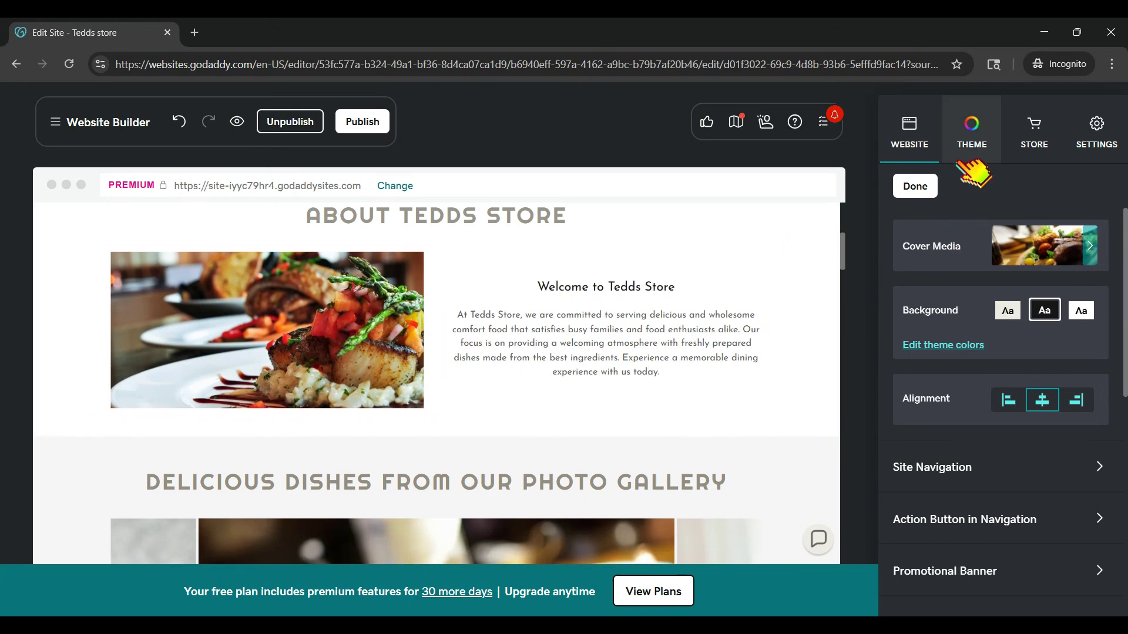
scroll(992, 305, "down", 3)
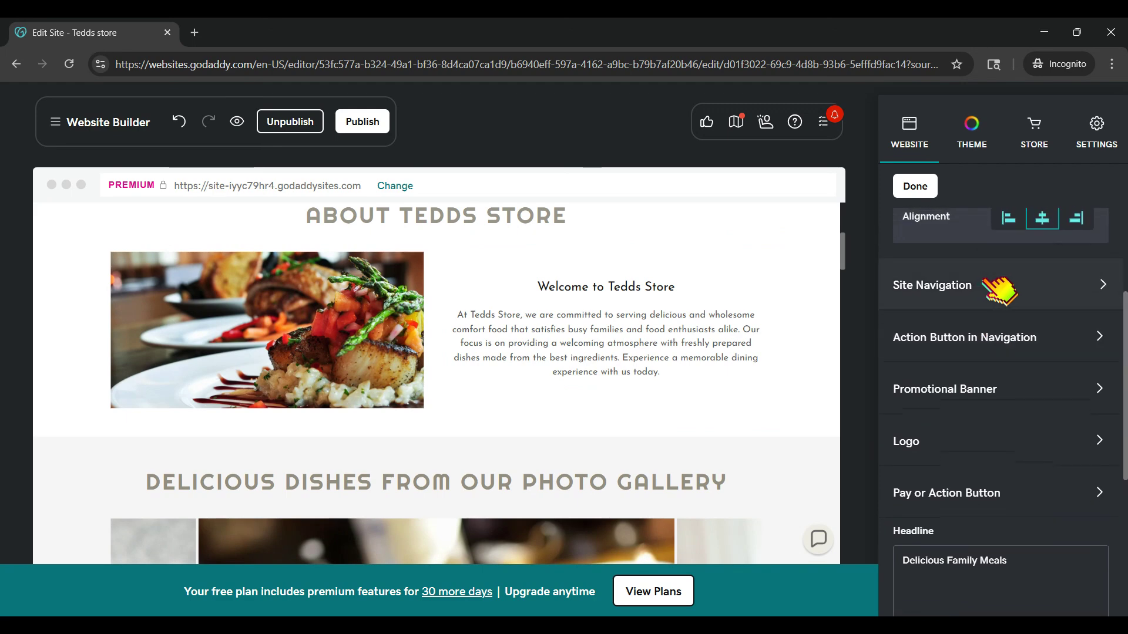
scroll(994, 290, "down", 1)
scroll(993, 289, "down", 1)
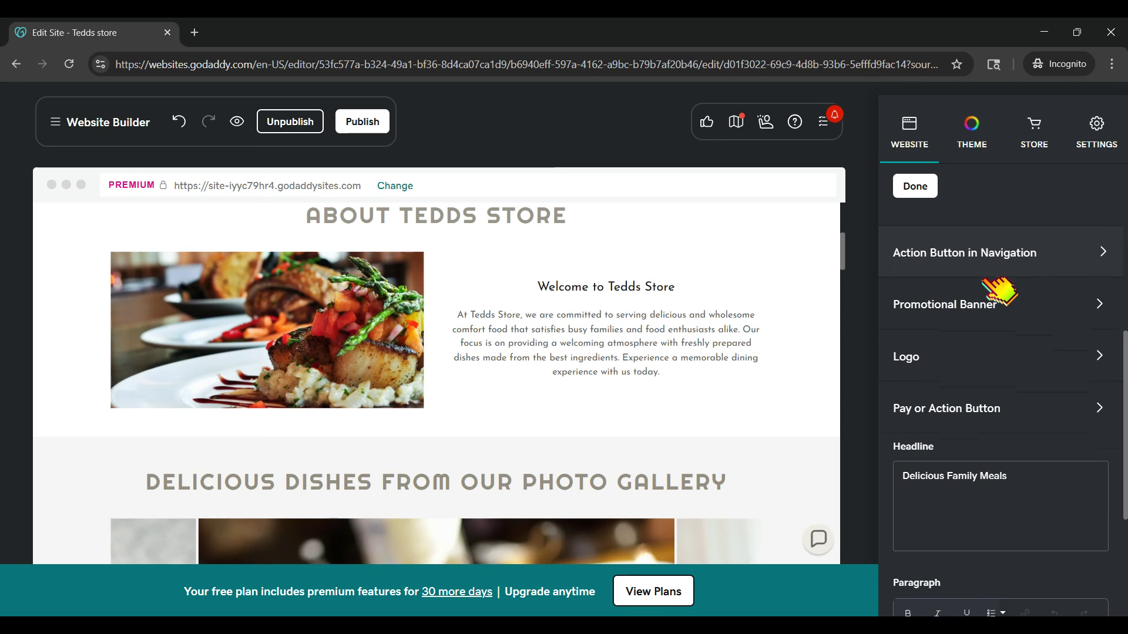
scroll(998, 290, "up", 6)
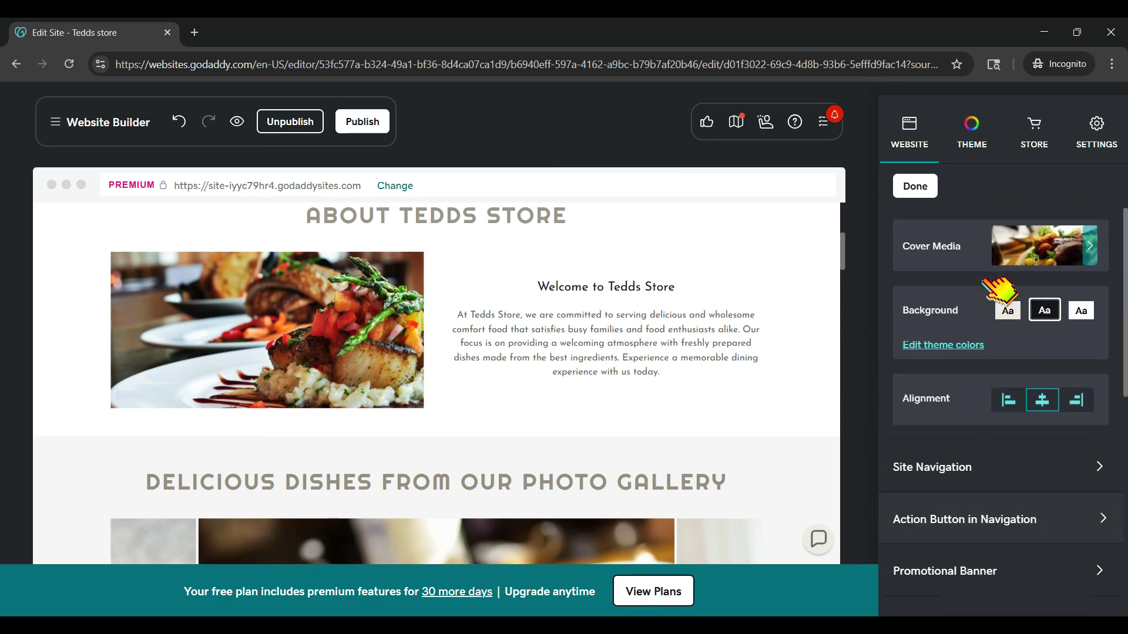
Add a PayPal Button section between All Products and Menu, using the "Collect donations of any amount" layout with the full-width background image
scroll(650, 393, "down", 10)
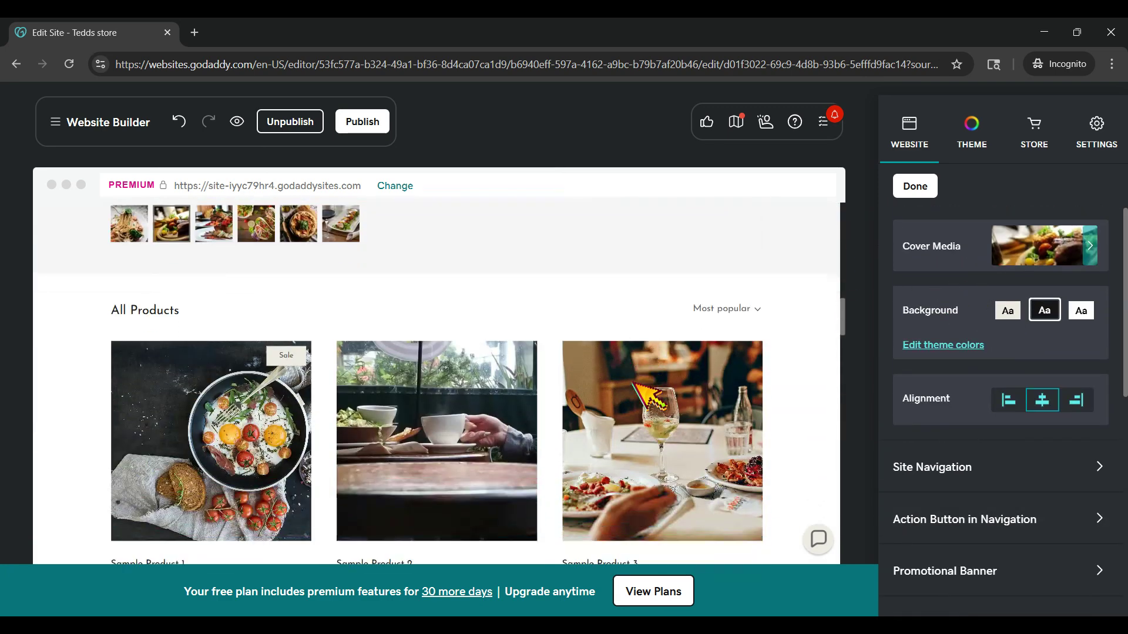
scroll(649, 395, "up", 4)
scroll(650, 393, "down", 7)
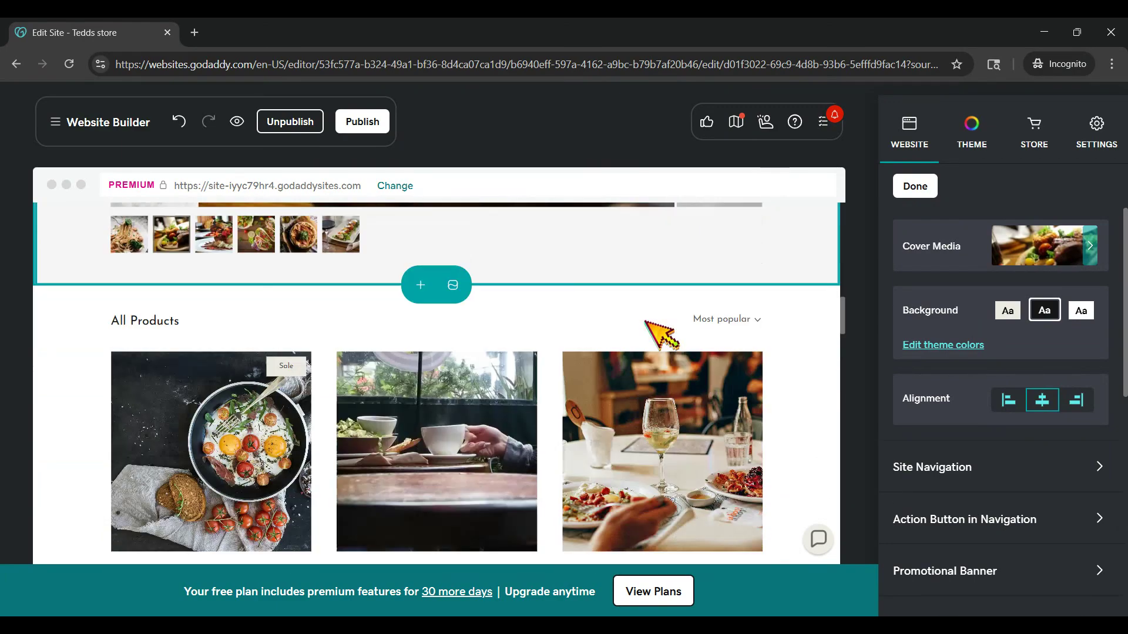
scroll(659, 328, "down", 2)
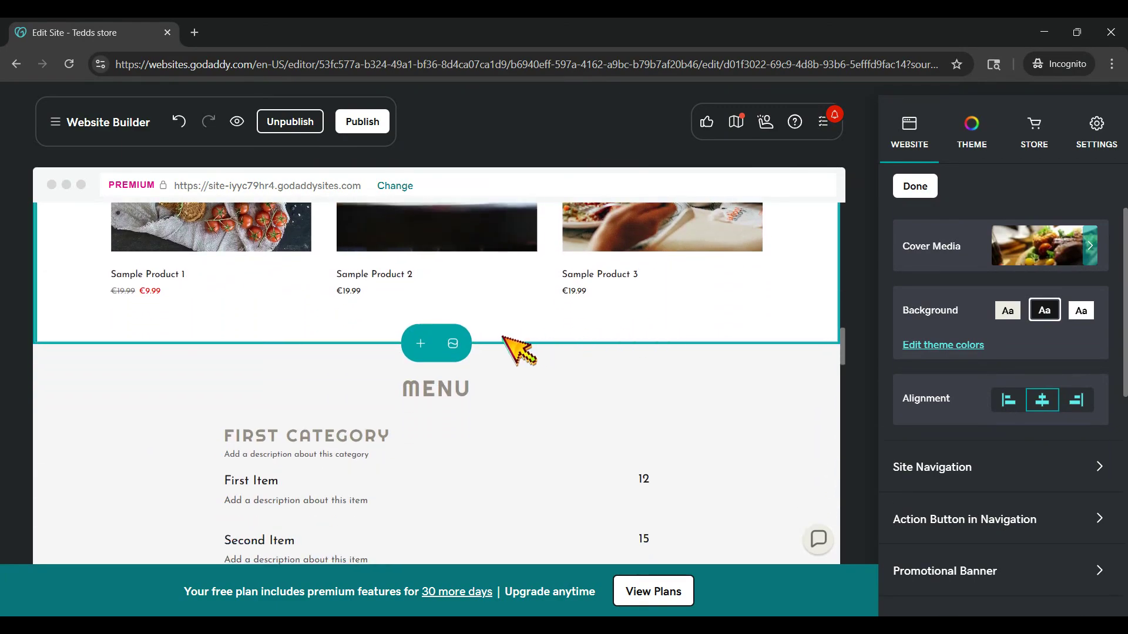
left_click(419, 345)
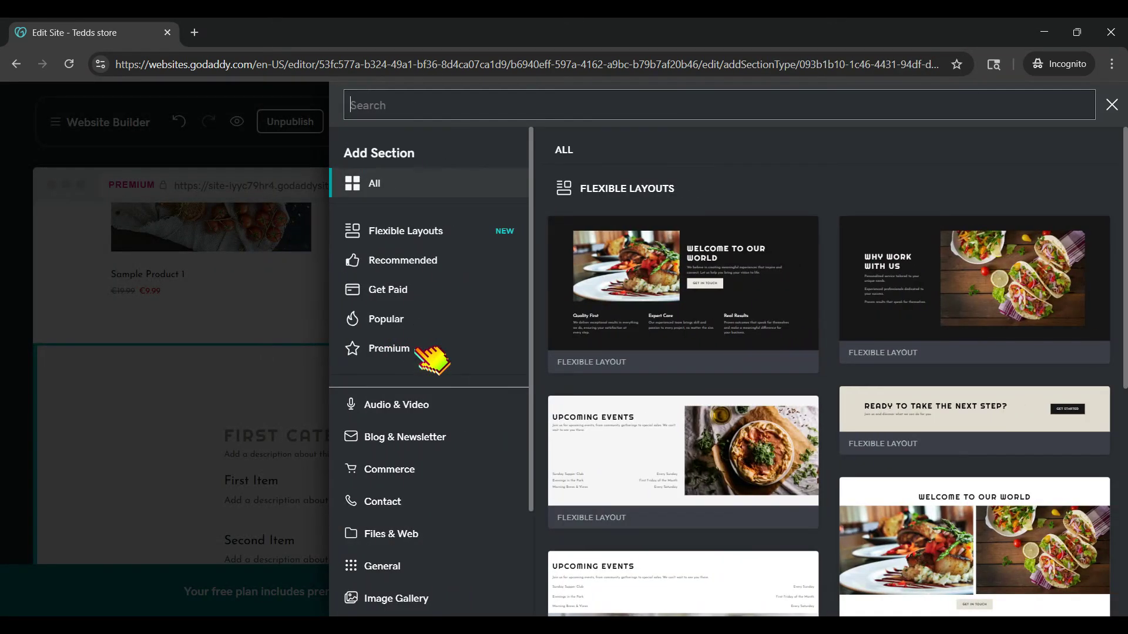
left_click(411, 470)
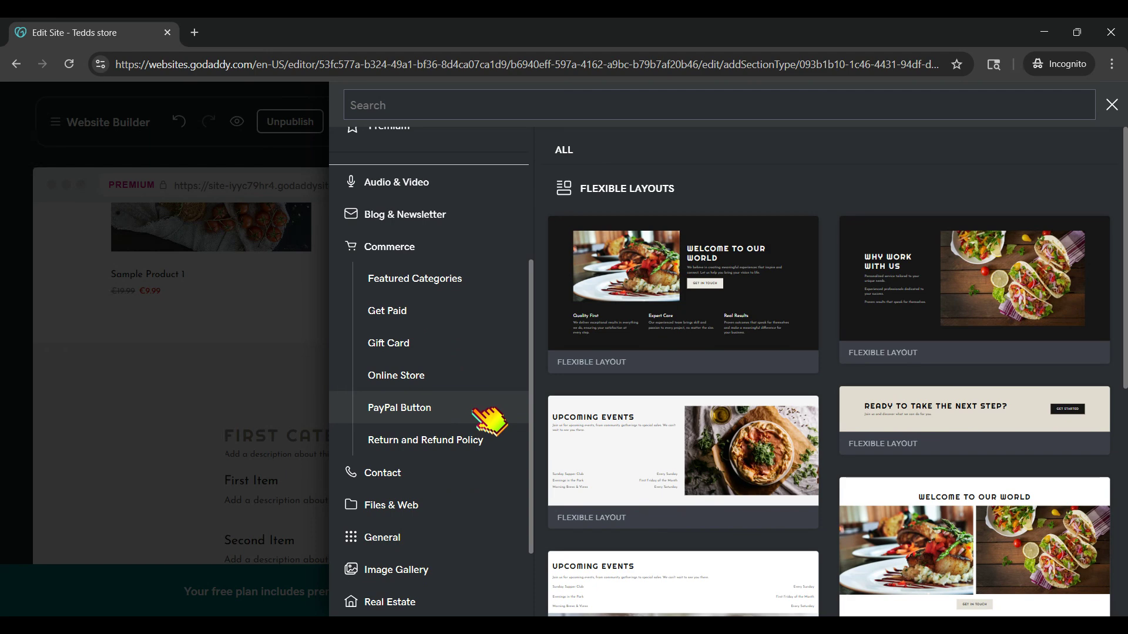
left_click(489, 420)
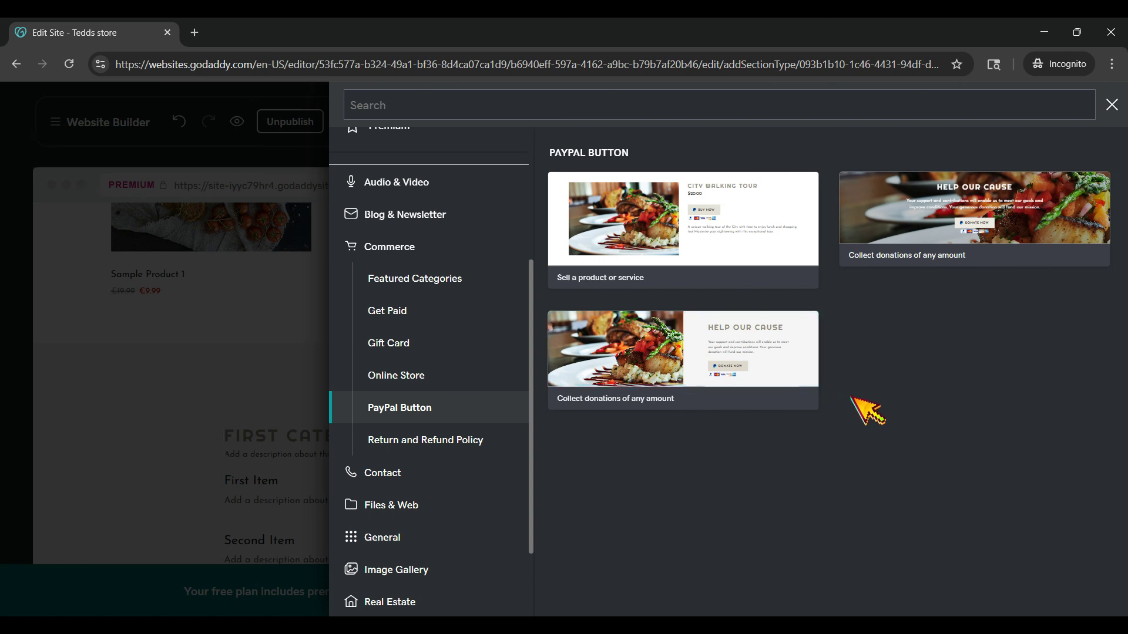
left_click(1027, 229)
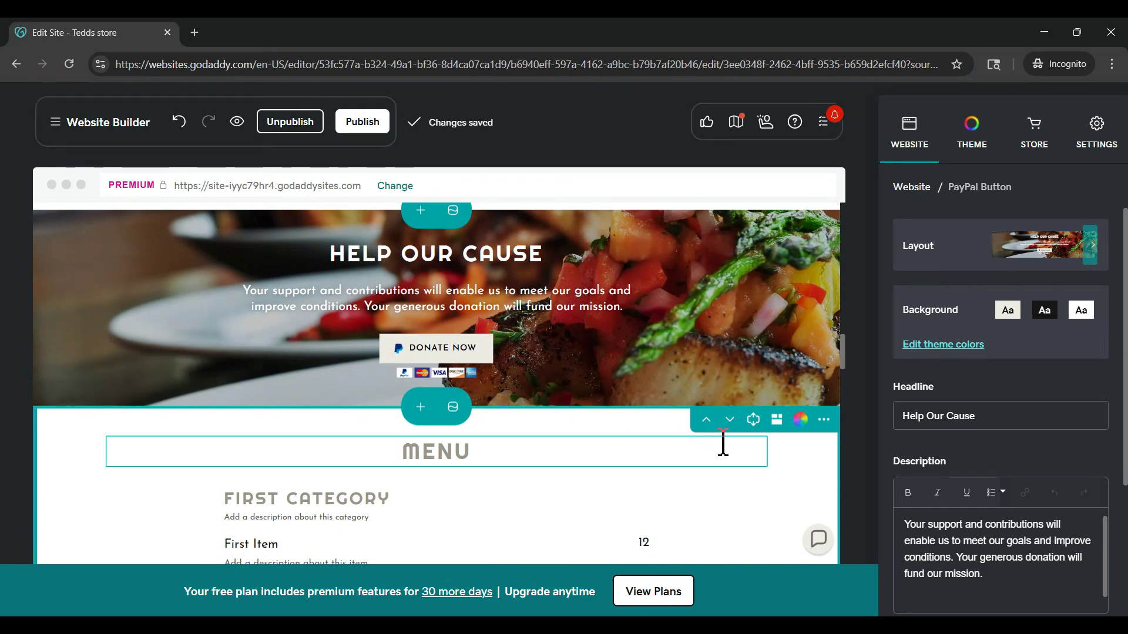
Review the donation section's headline, description and organization name, and open its PayPal Settings
scroll(975, 452, "down", 2)
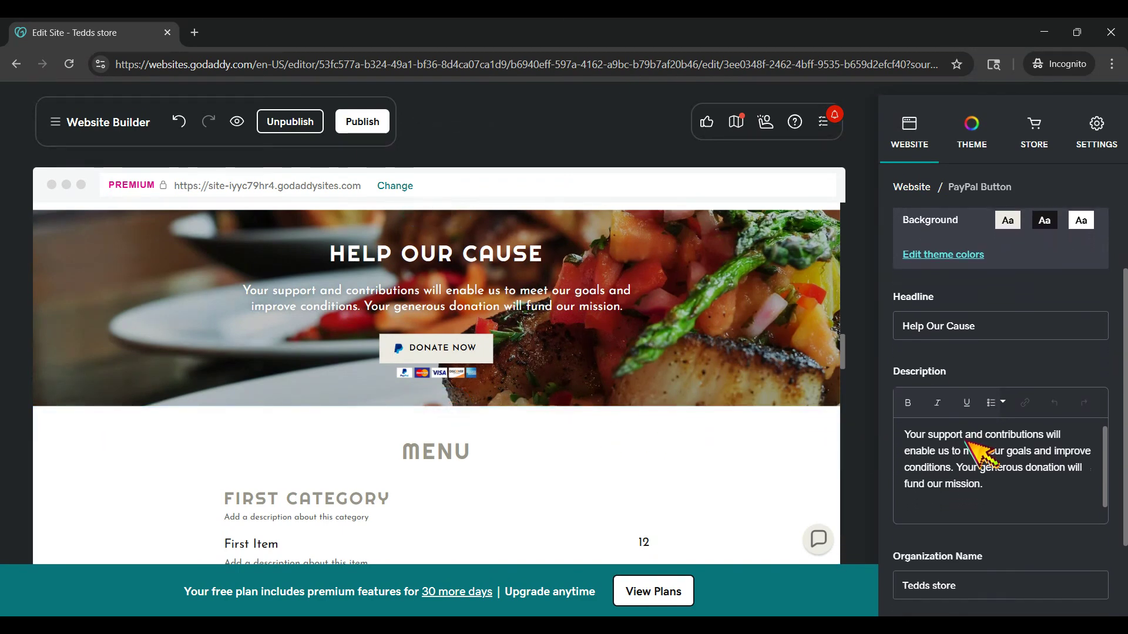
scroll(978, 455, "down", 1)
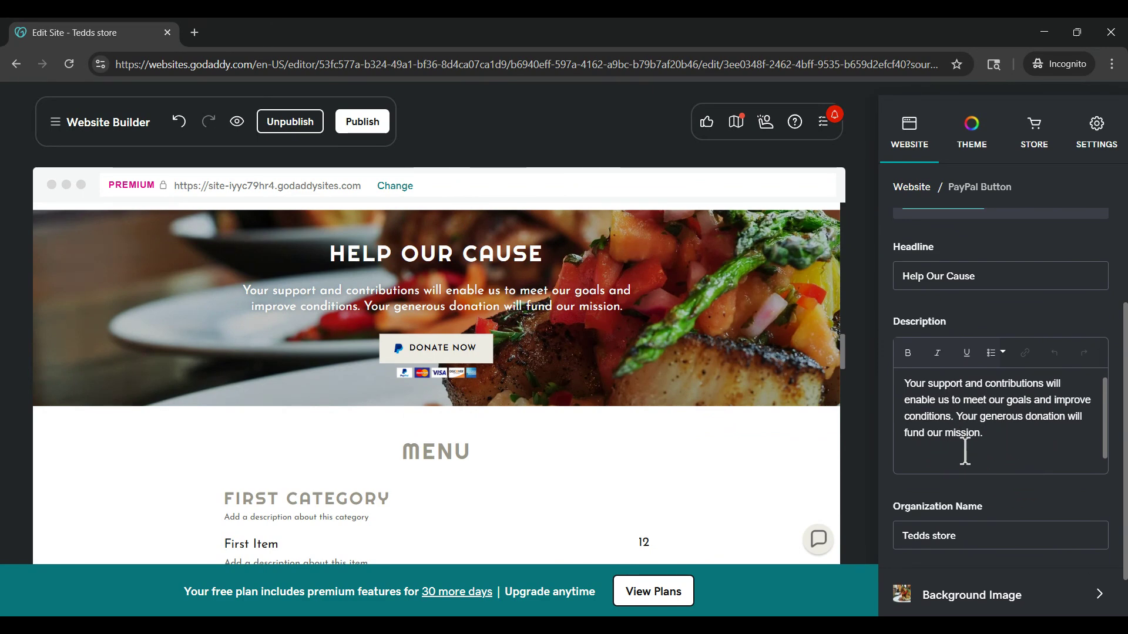
scroll(965, 450, "down", 1)
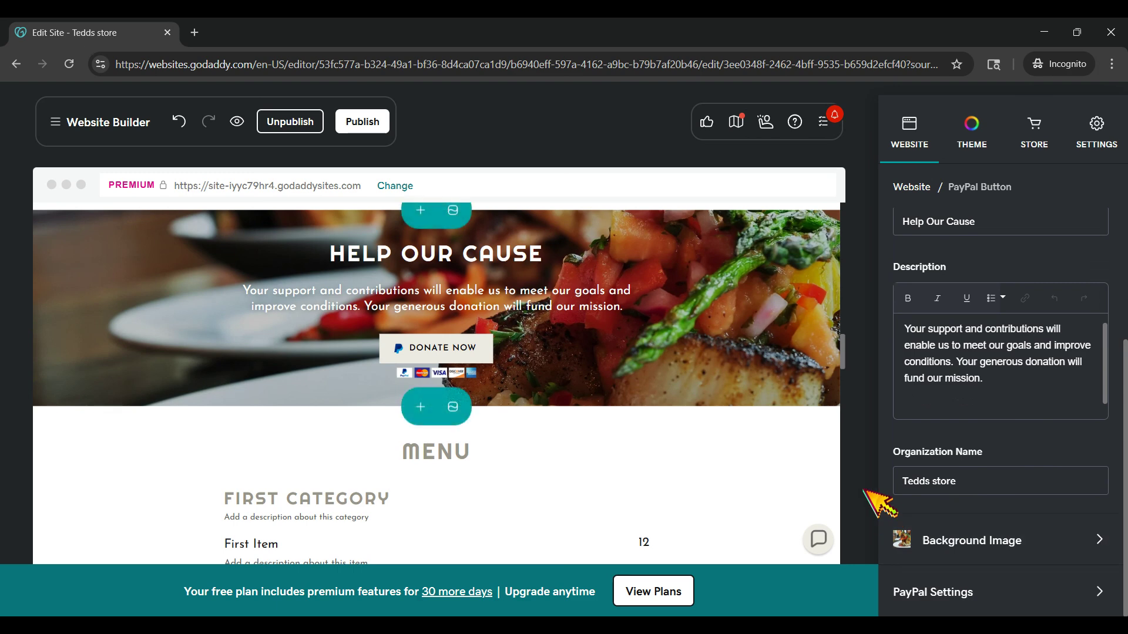
scroll(734, 457, "up", 1)
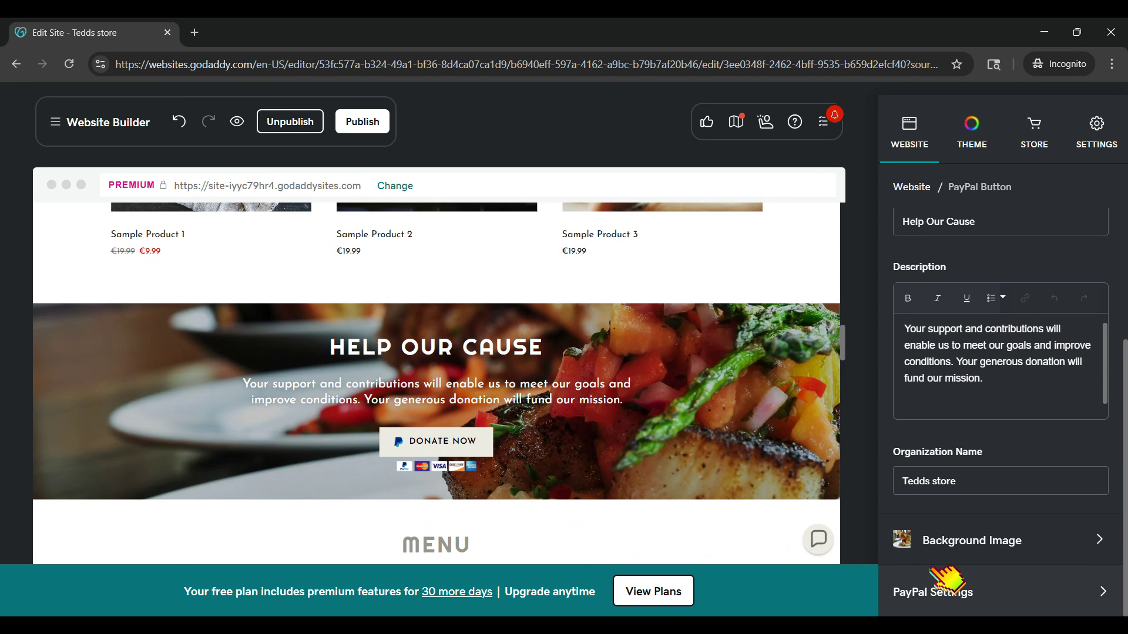
left_click(1007, 611)
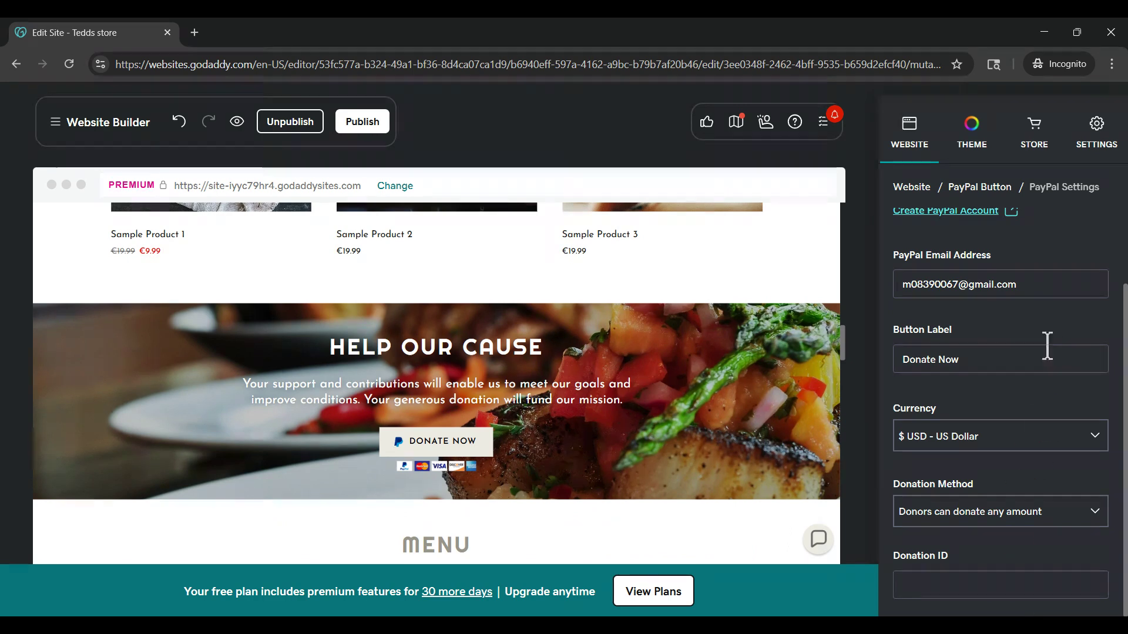
Examine the PayPal account creation note, the PayPal email address field and the button label field
left_click(1064, 284)
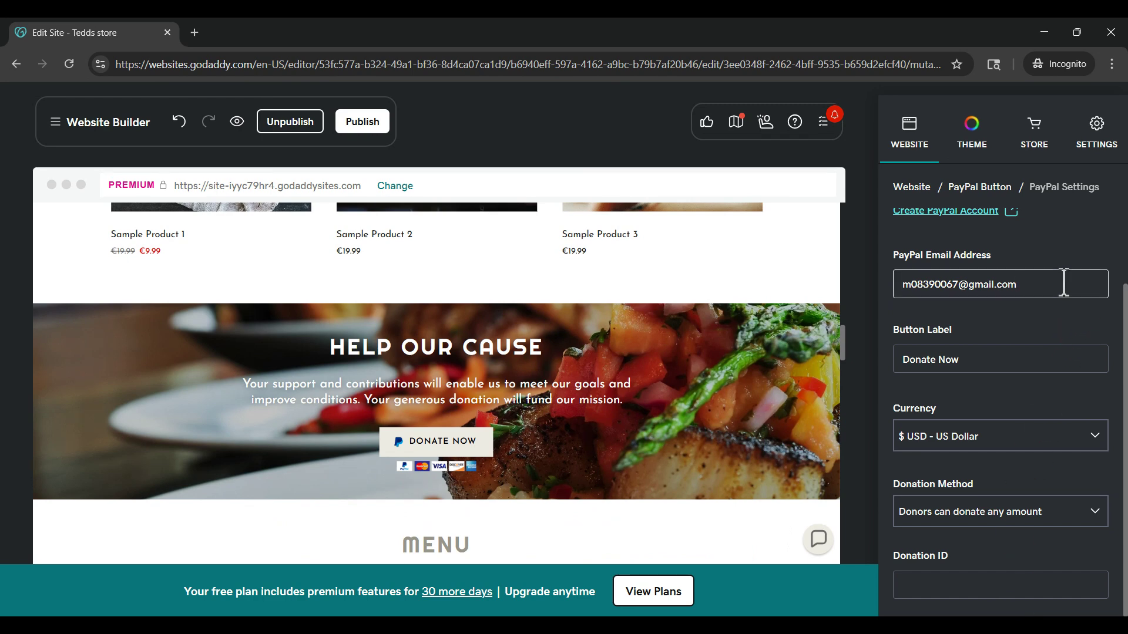
scroll(1064, 283, "up", 2)
scroll(1064, 282, "down", 1)
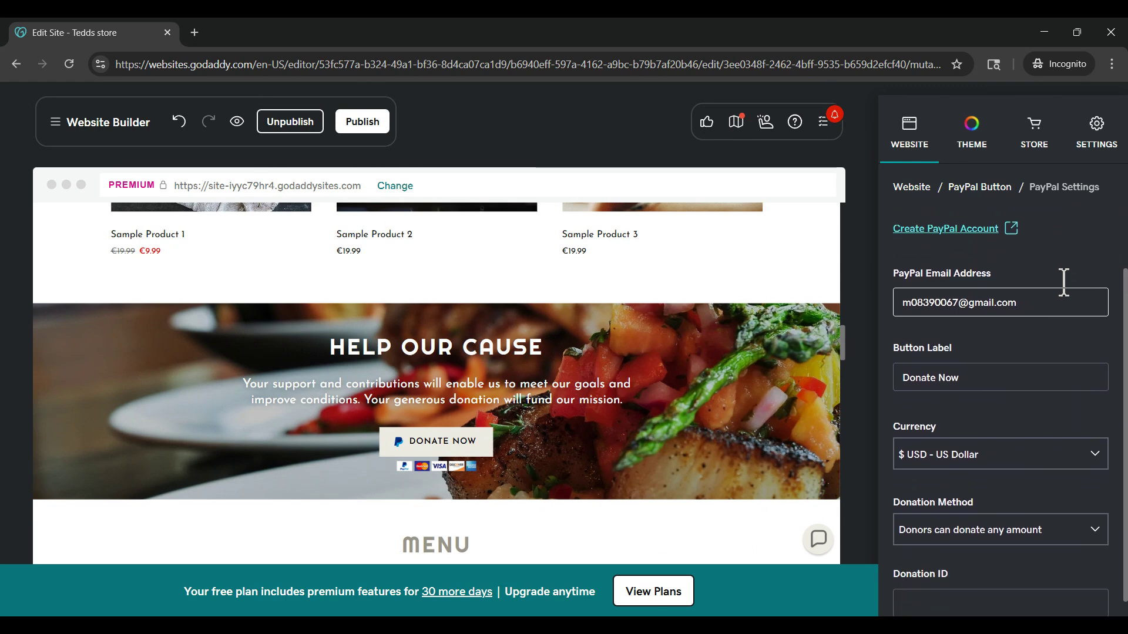
scroll(1064, 284, "up", 2)
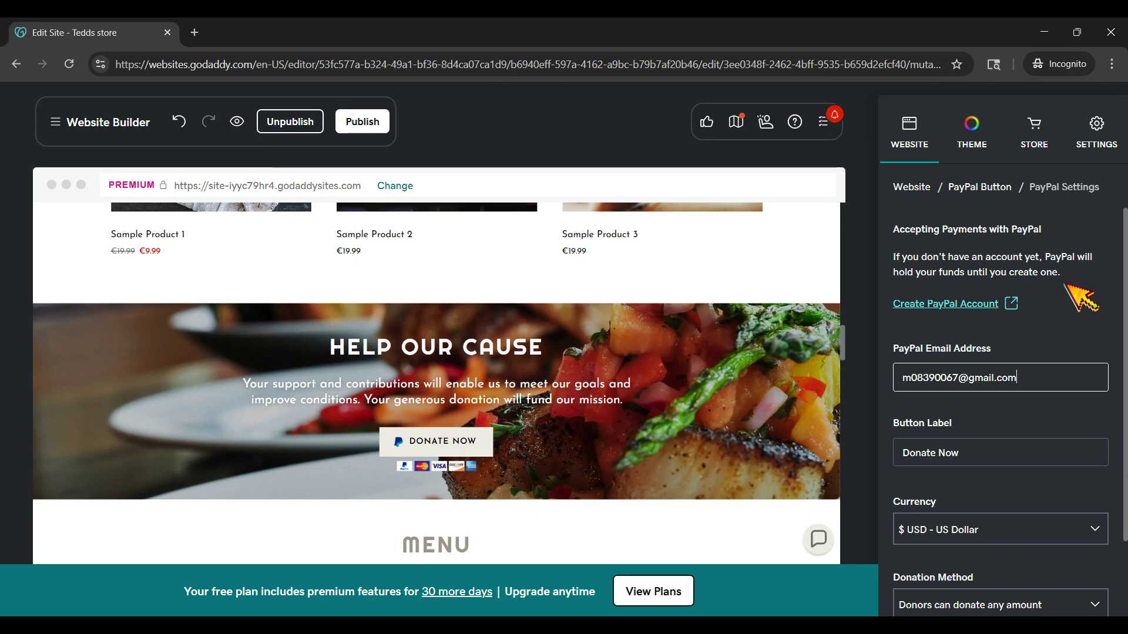
left_click(973, 449)
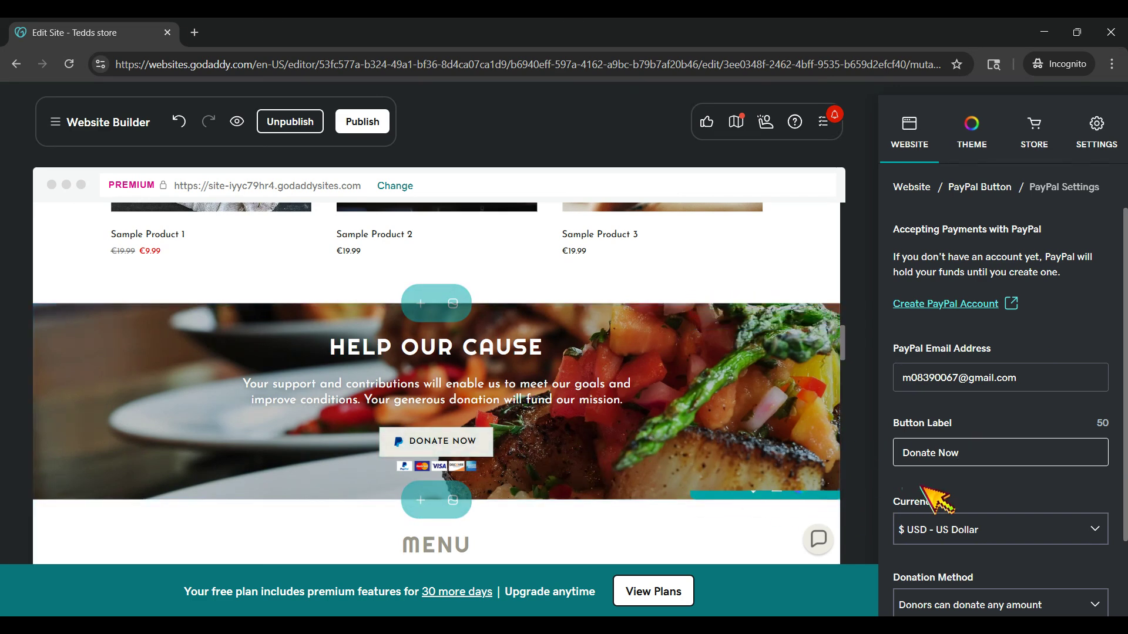
scroll(937, 497, "down", 2)
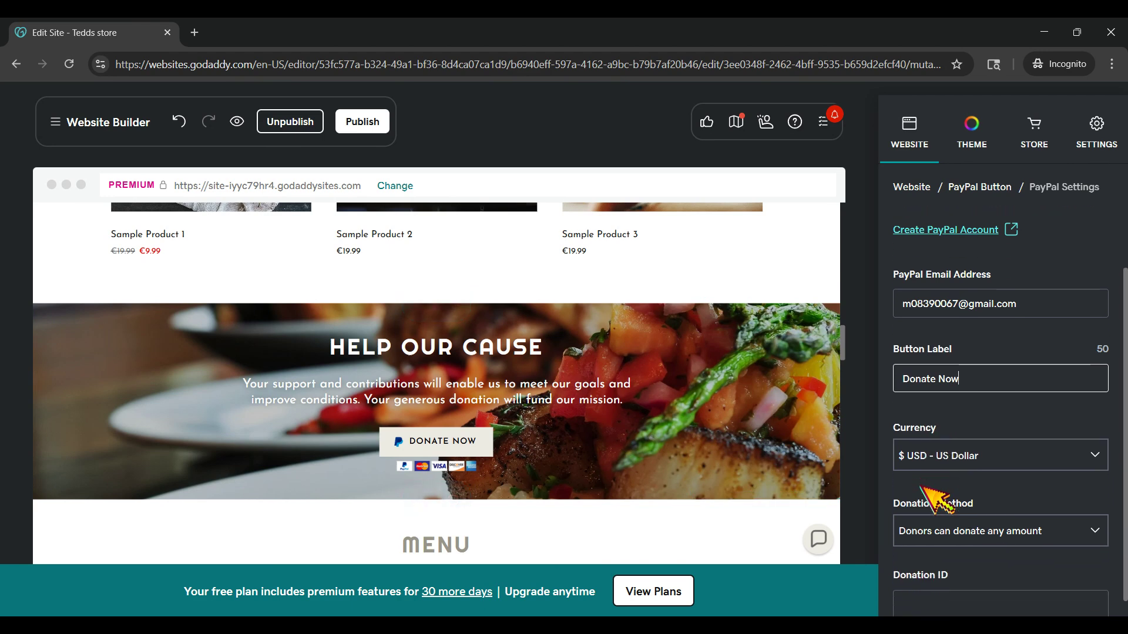
Review the available currency and donation method options, and check the PayPal email address field again
left_click(1060, 525)
left_click(1077, 469)
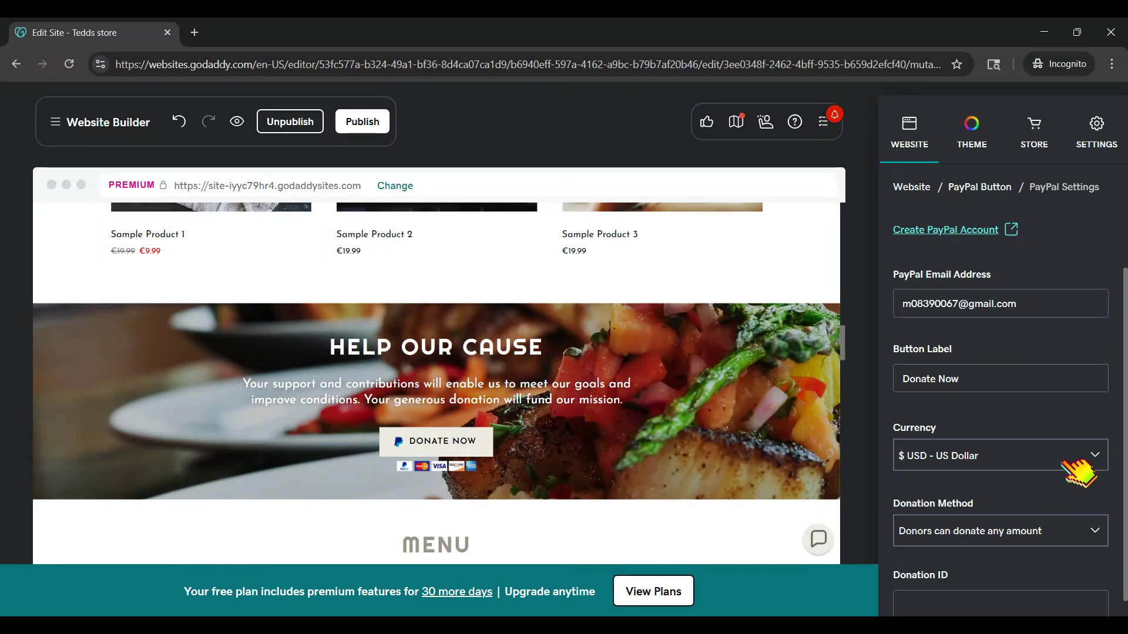
left_click(1076, 470)
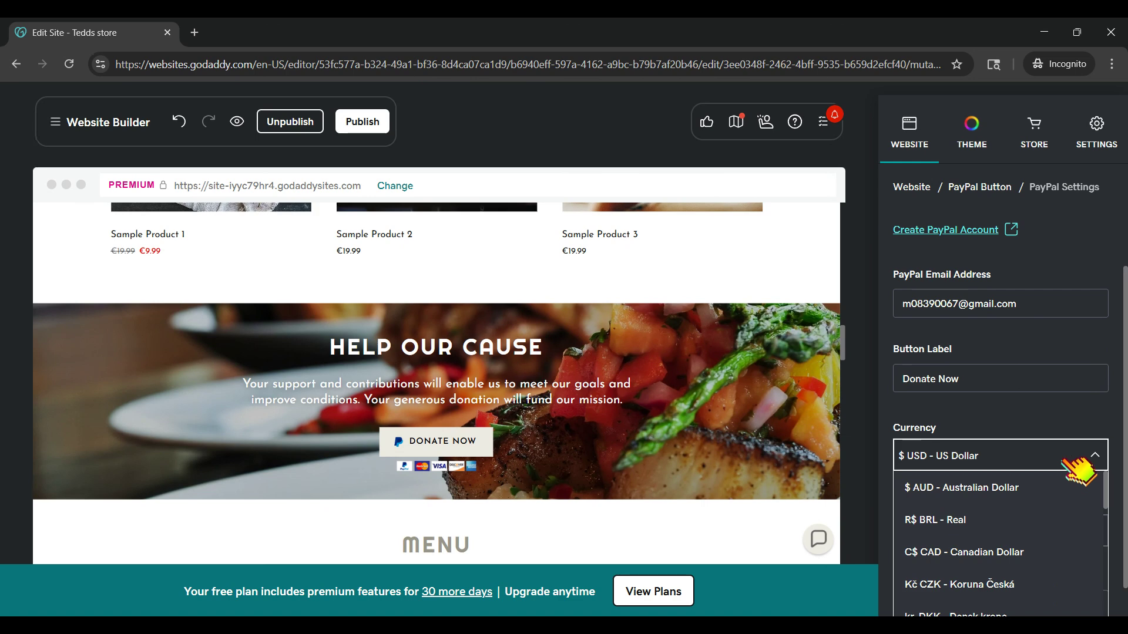
left_click(1078, 468)
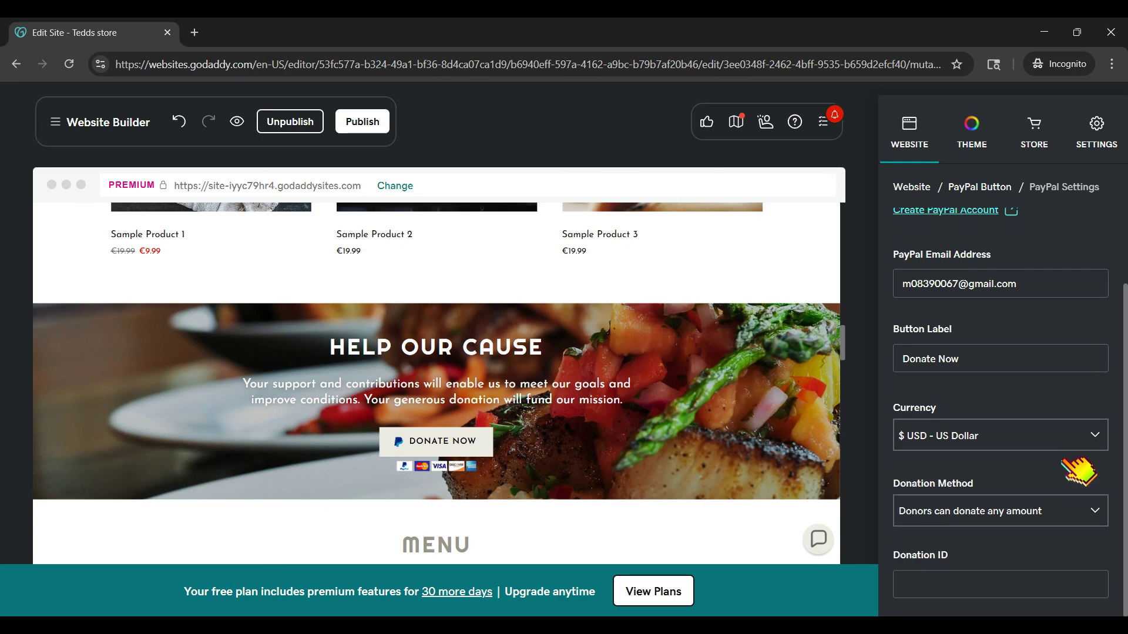
left_click(1057, 510)
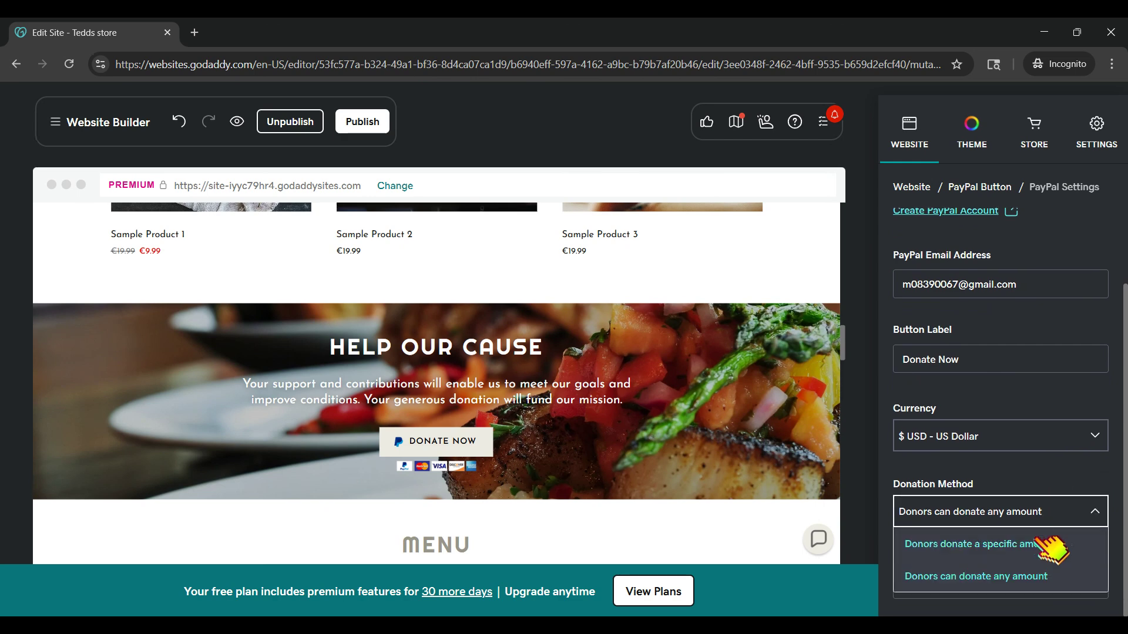
left_click(1052, 473)
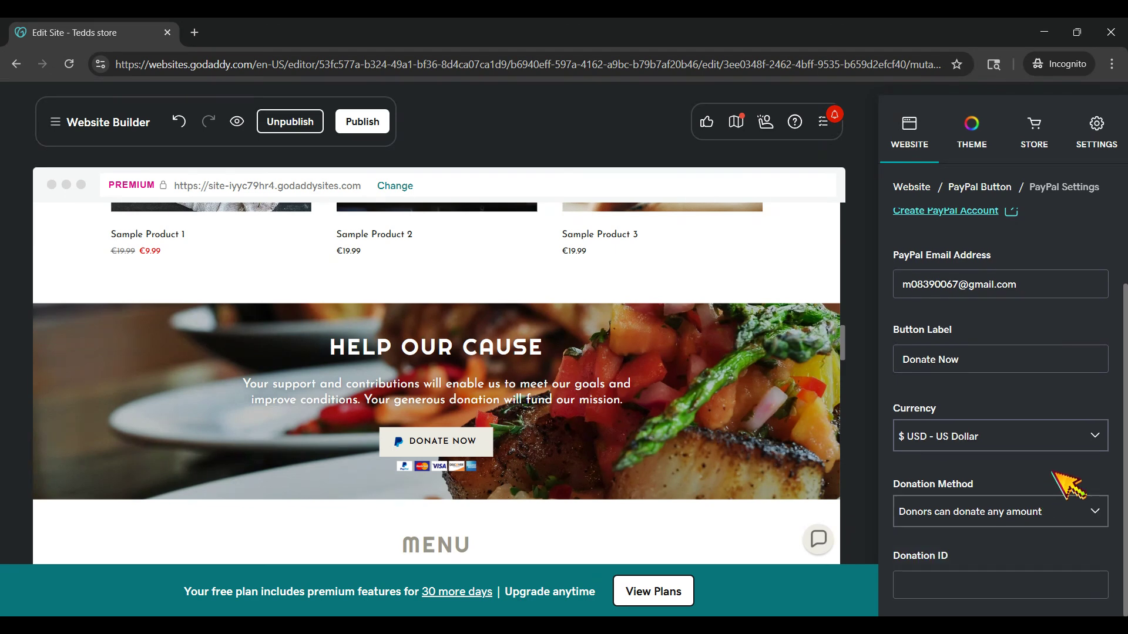
scroll(1066, 486, "up", 2)
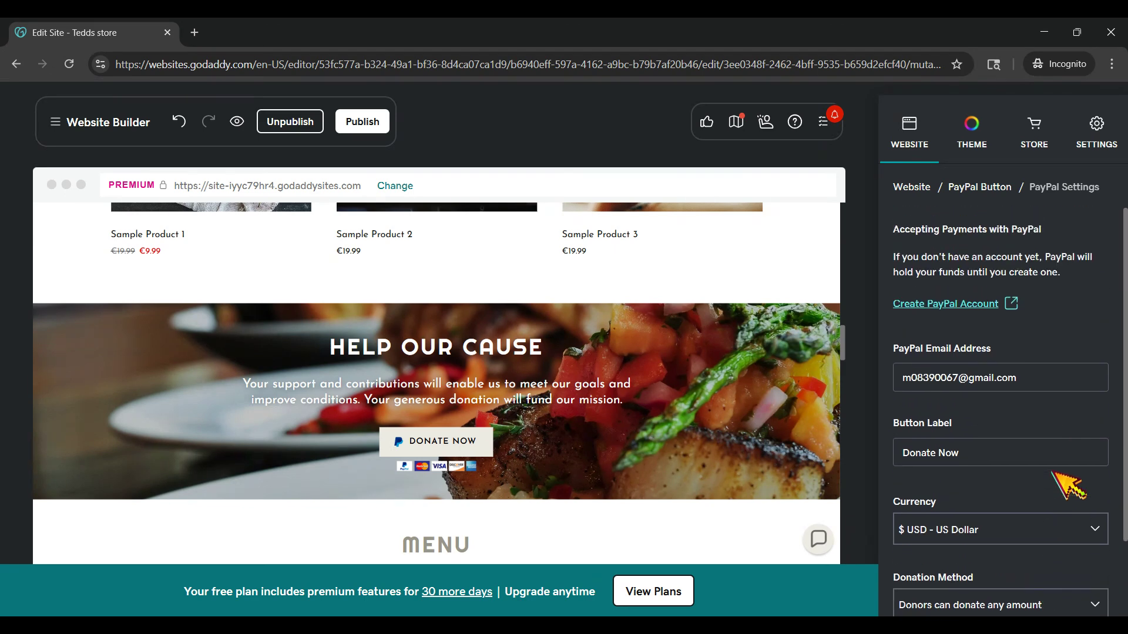
left_click(1034, 372)
scroll(1034, 372, "down", 2)
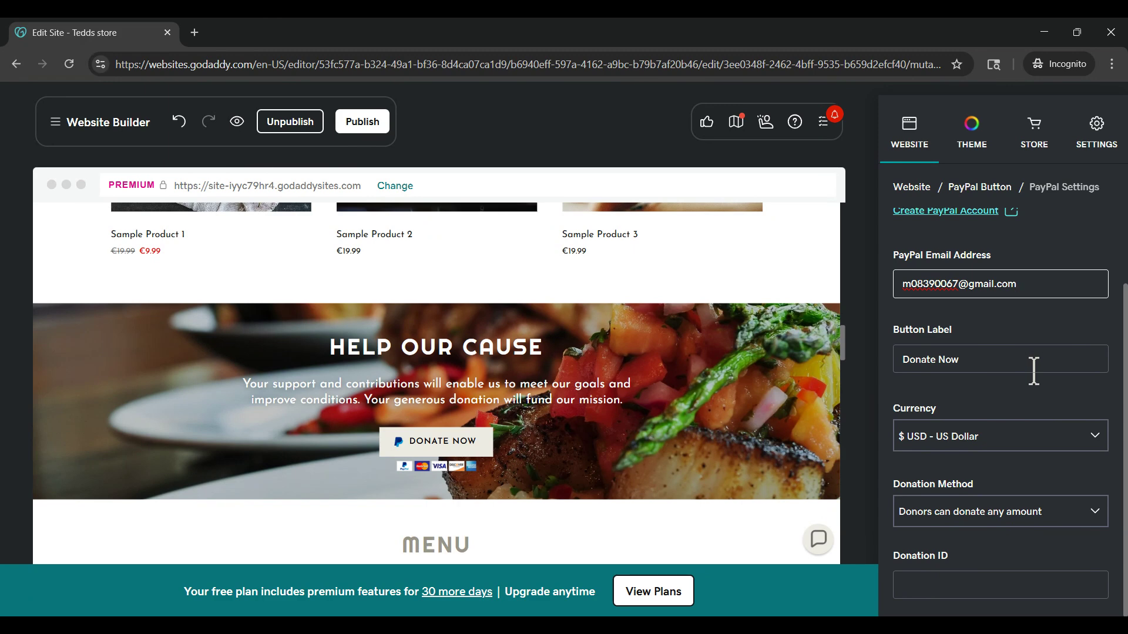
scroll(1034, 372, "up", 2)
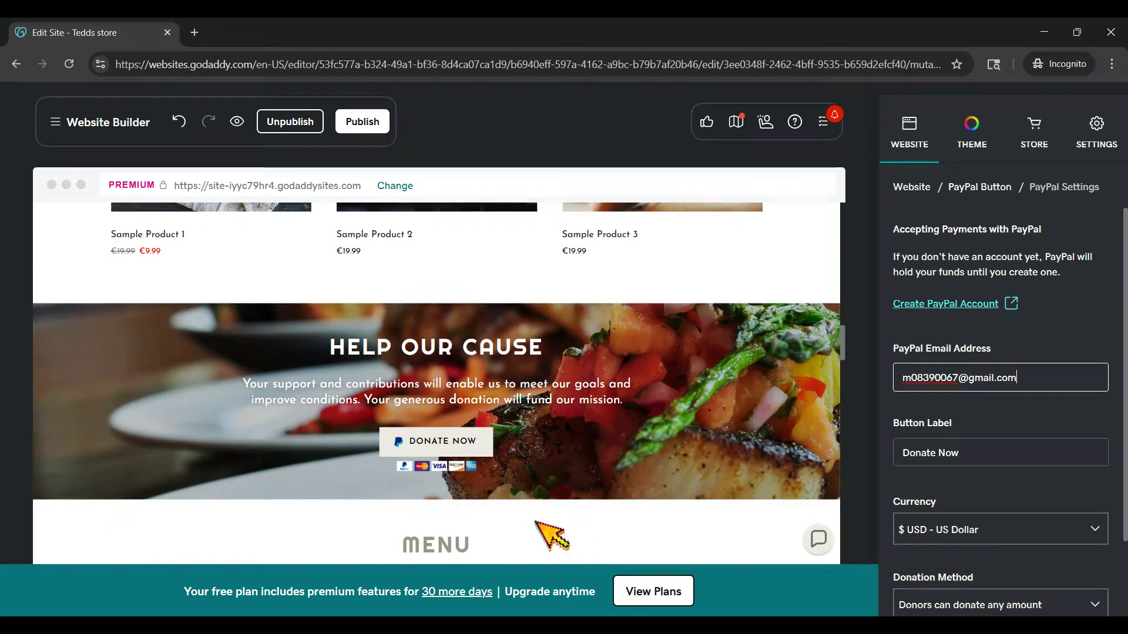
Preview the site in desktop view and check the Help Our Cause donation section
left_click(244, 128)
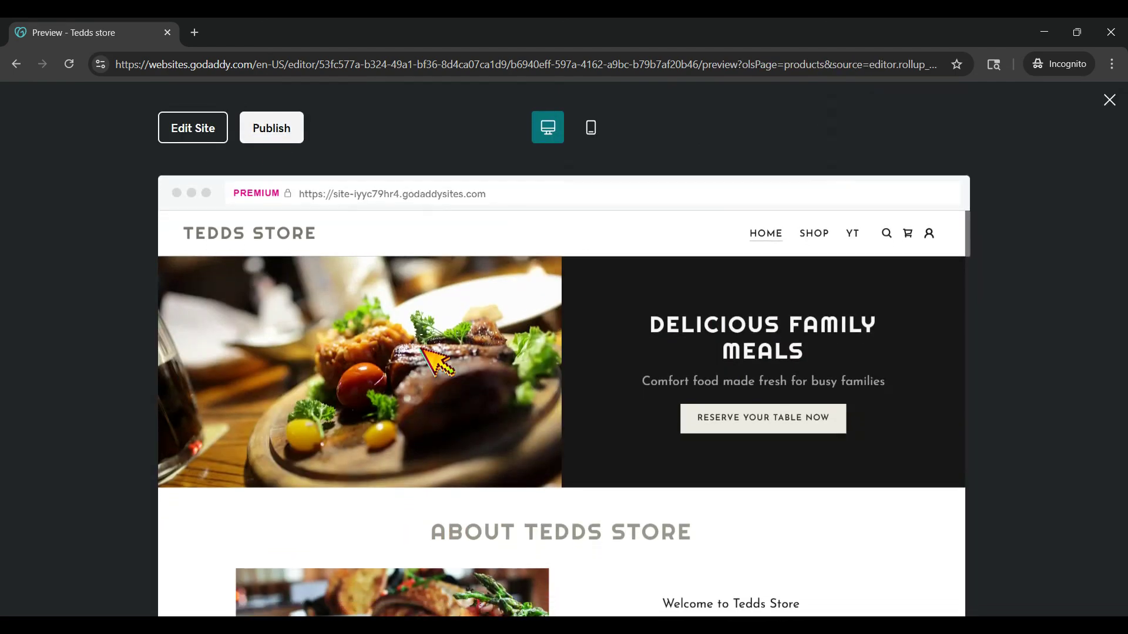
scroll(428, 359, "down", 5)
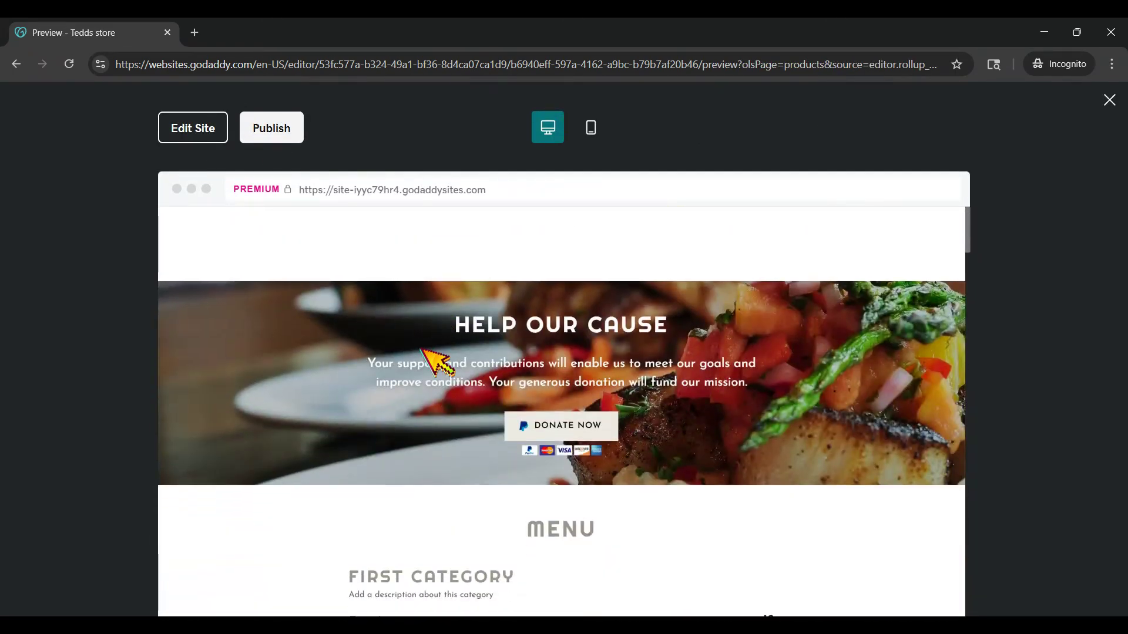